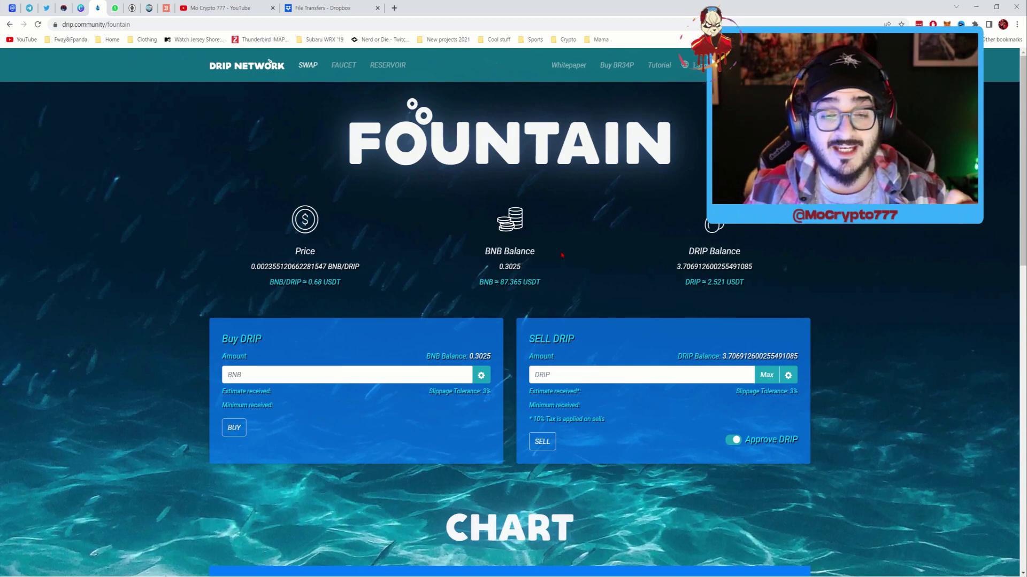
# Open the Faucet page to review the account's DRIP figures, and switch to the Book1 workbook in Excel to view the scenario table.
pyautogui.click(343, 65)
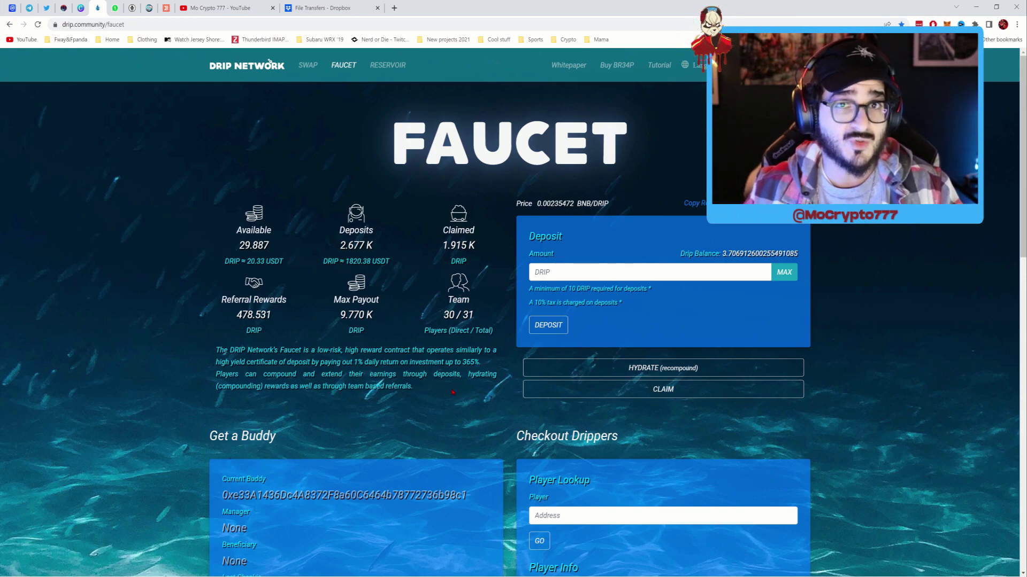
pyautogui.click(185, 568)
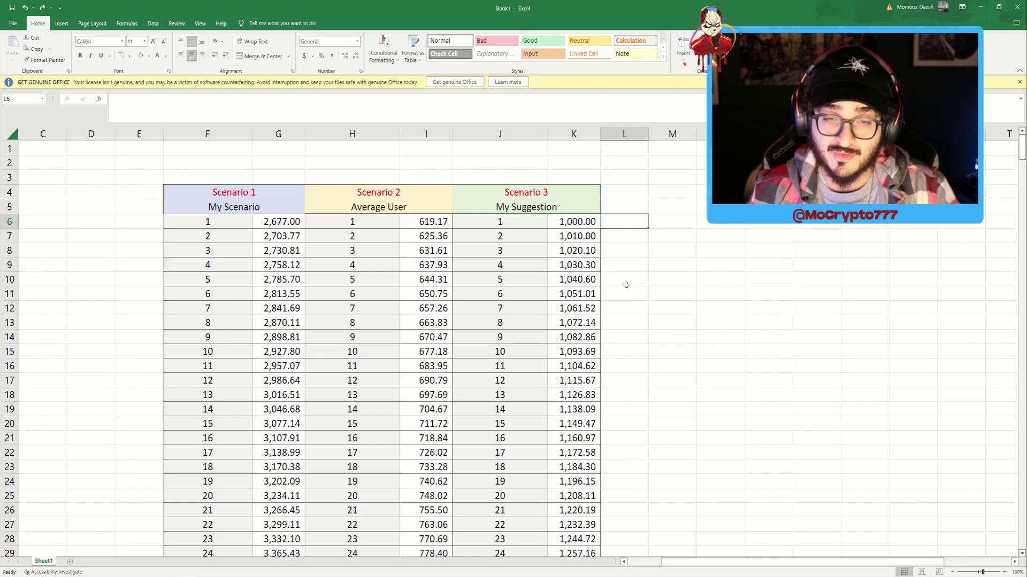
pyautogui.scroll(1, 625, 285)
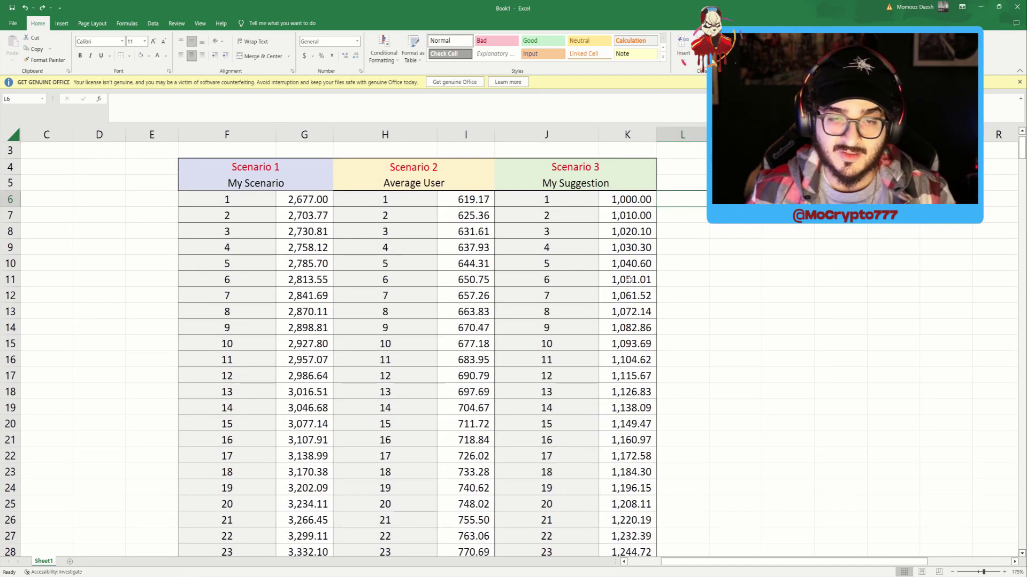
pyautogui.scroll(1, 630, 282)
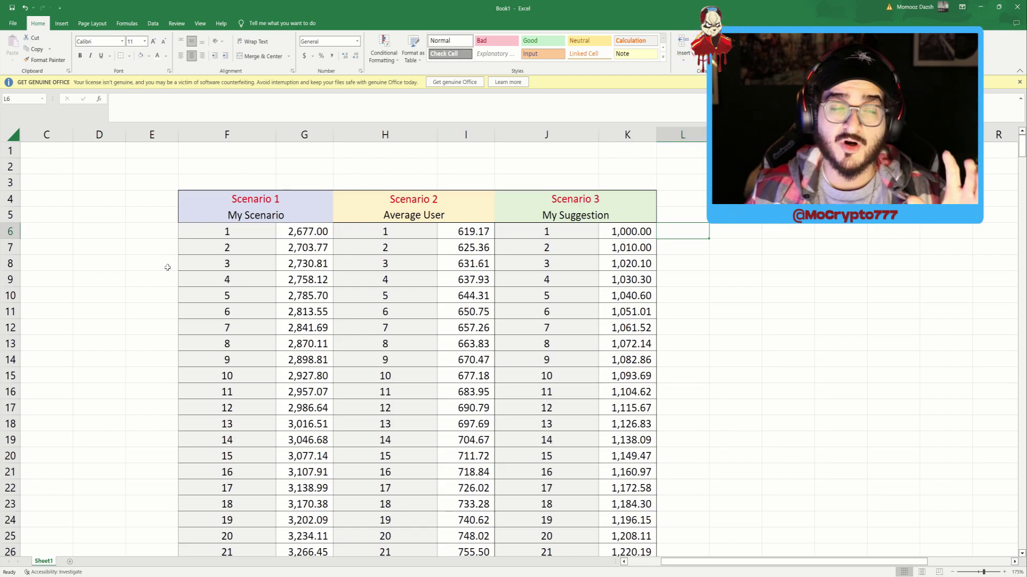
# Check the day 1 starting balances of Scenario 1 and Scenario 3 in the scenario table.
pyautogui.click(299, 229)
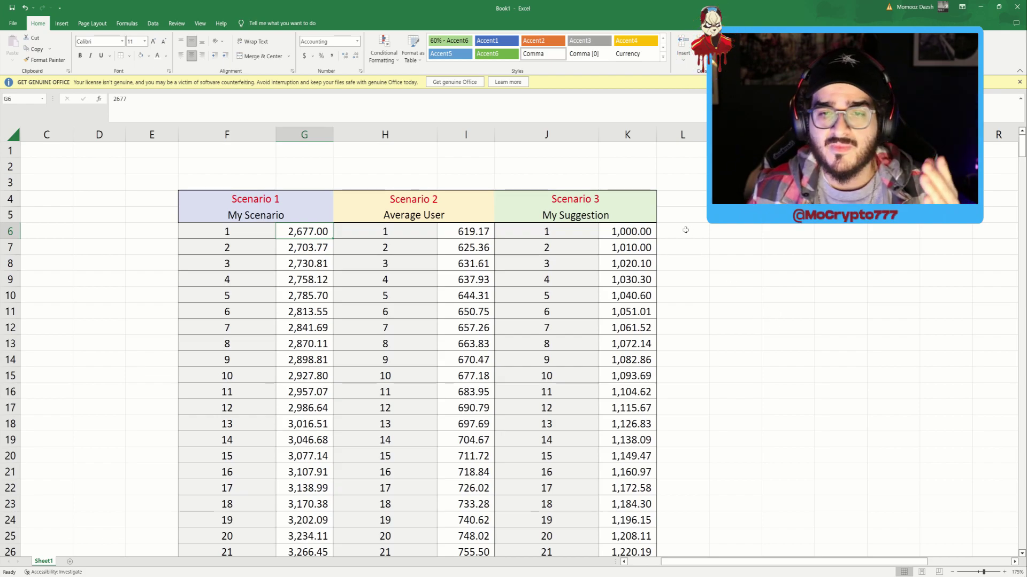
pyautogui.click(649, 229)
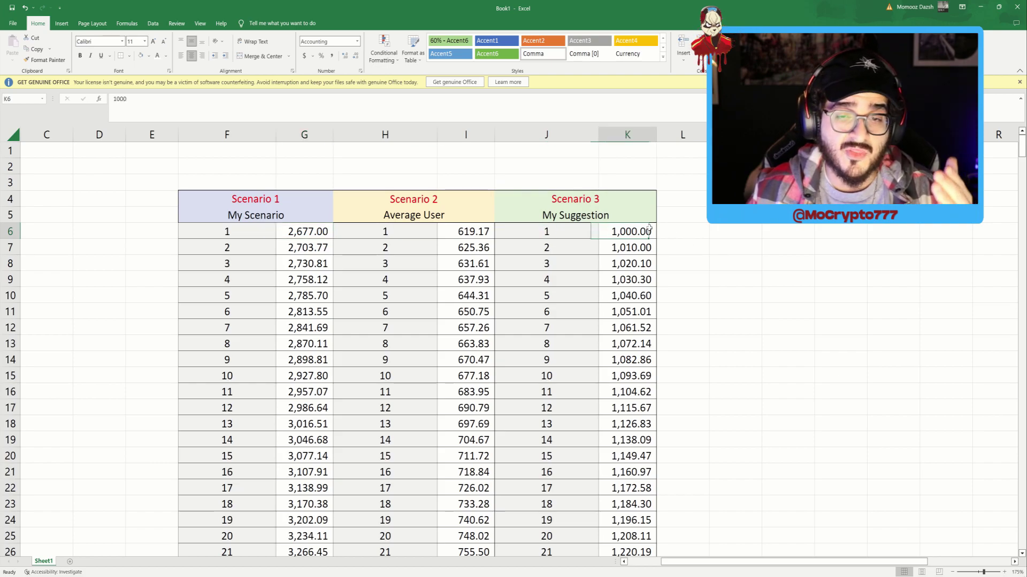
pyautogui.click(751, 252)
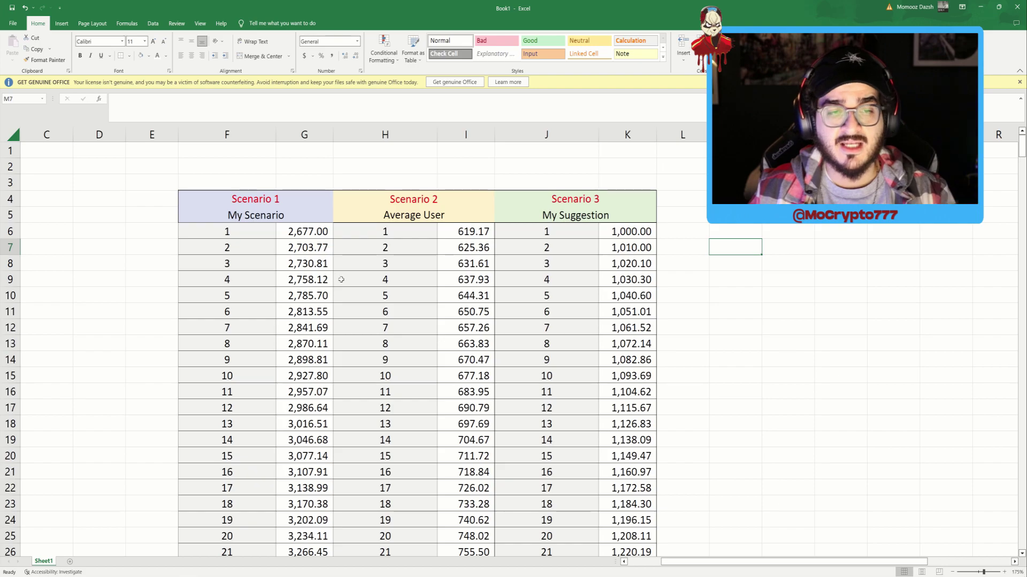
pyautogui.click(312, 235)
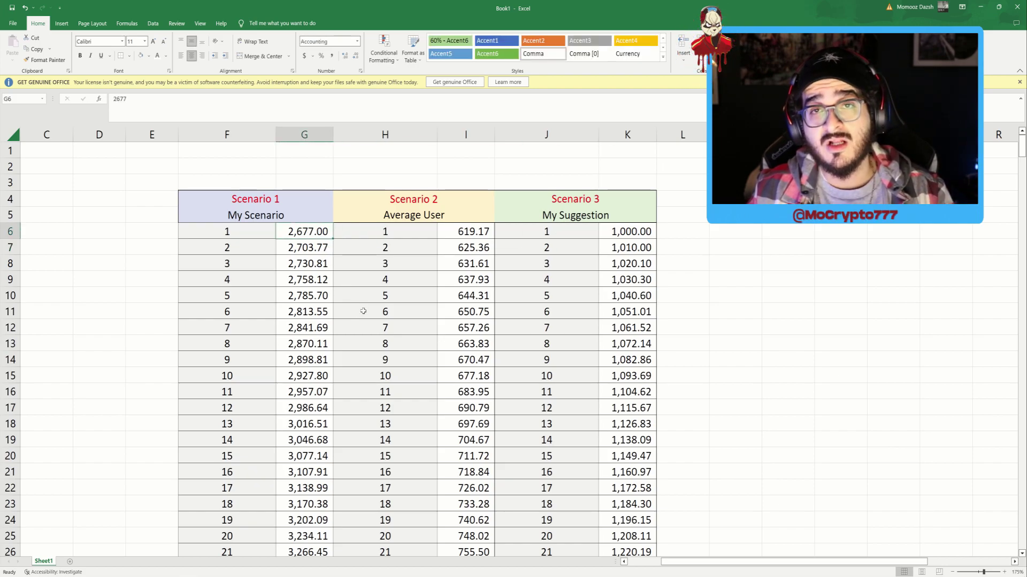
# Follow Scenario 1's daily compounding balances down to its highlighted final day.
pyautogui.scroll(-12, 363, 311)
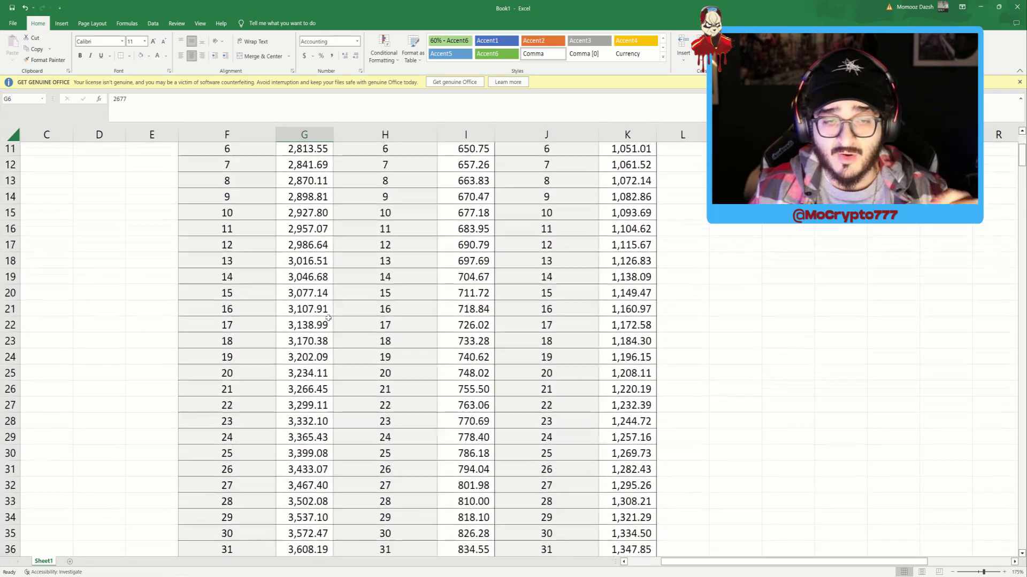
pyautogui.scroll(-20, 328, 320)
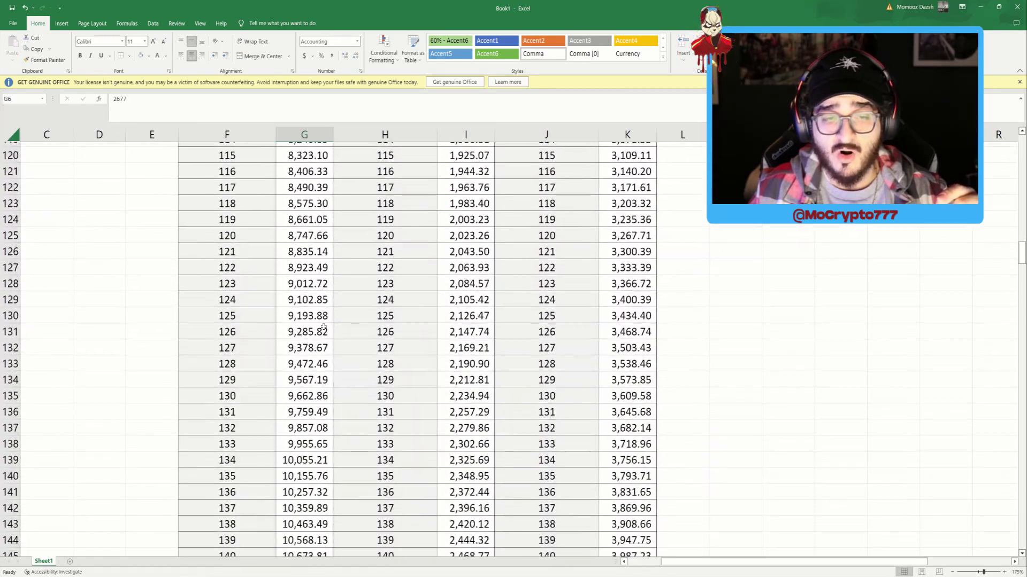
pyautogui.scroll(-20, 323, 327)
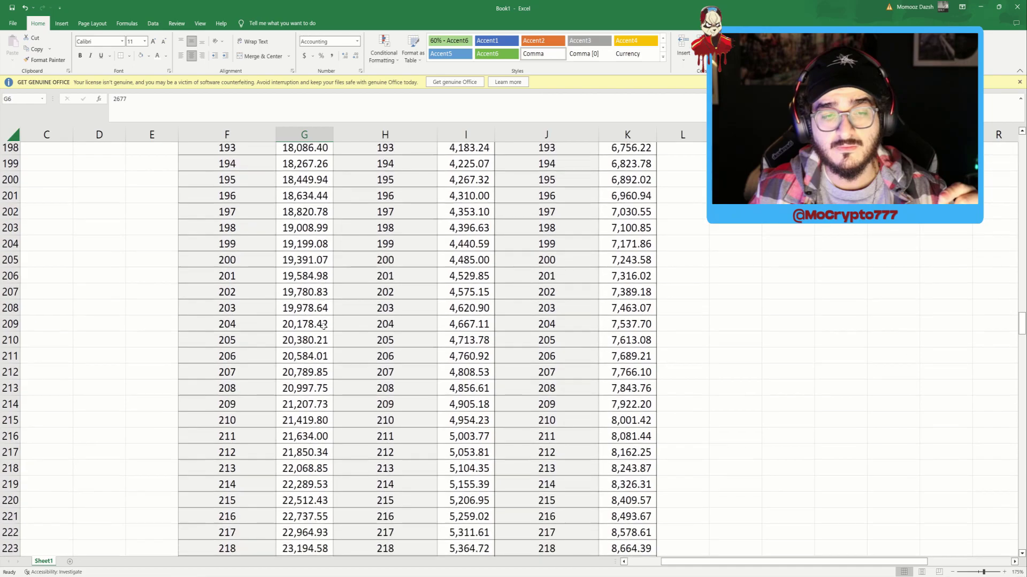
pyautogui.scroll(-6, 323, 327)
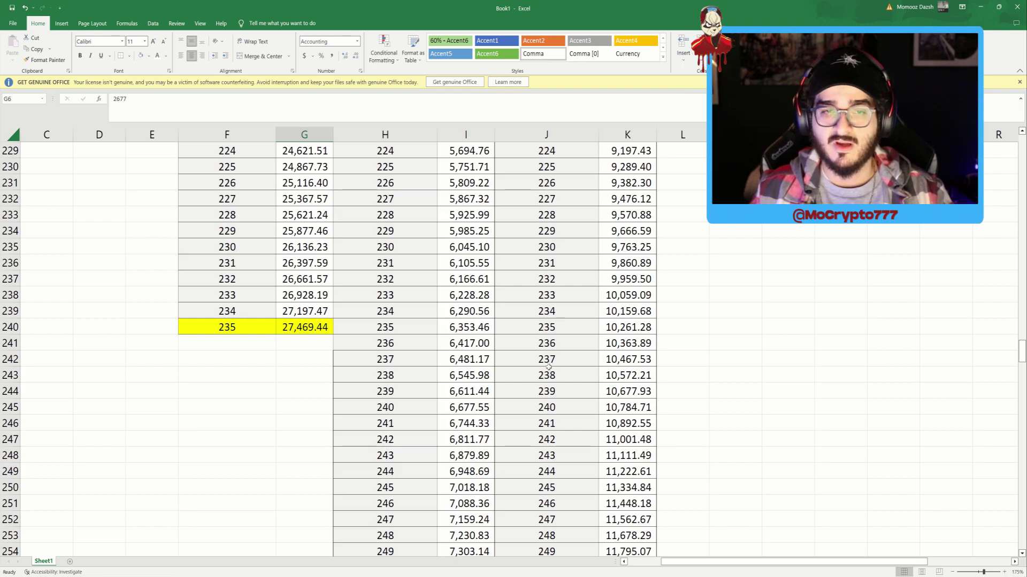
pyautogui.scroll(20, 548, 368)
pyautogui.scroll(-8, 298, 402)
pyautogui.scroll(-15, 298, 402)
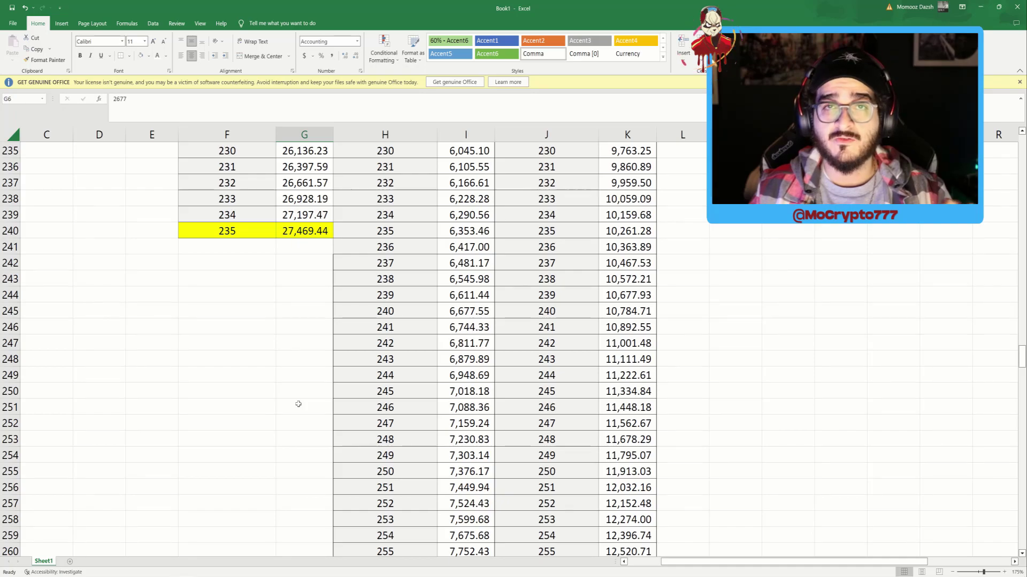
# Follow Scenario 2's daily compounding balances down to its highlighted final day.
pyautogui.scroll(-20, 297, 404)
pyautogui.scroll(-10, 298, 404)
pyautogui.scroll(2, 297, 404)
pyautogui.scroll(-12, 297, 404)
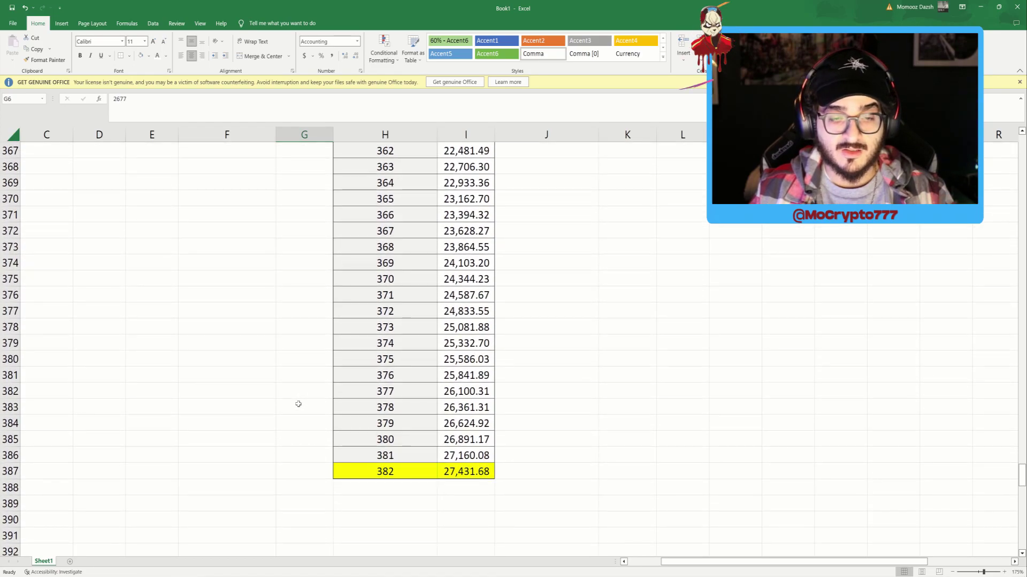
# Examine Scenario 1's gas fees, yearly Total formula and Daily Drip After taxes value in the summary table.
pyautogui.scroll(-12, 298, 404)
pyautogui.scroll(-4, 292, 404)
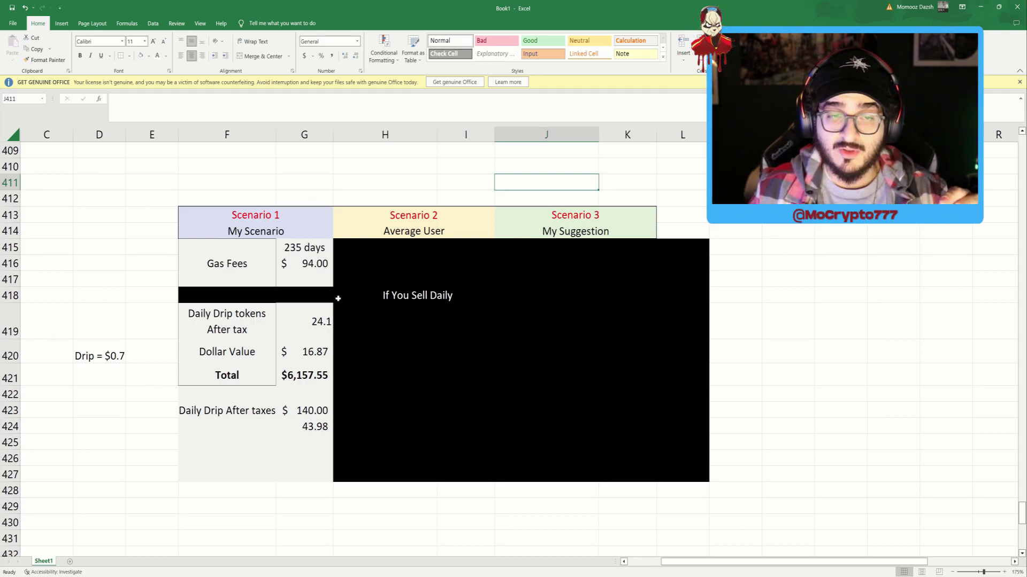
pyautogui.click(312, 280)
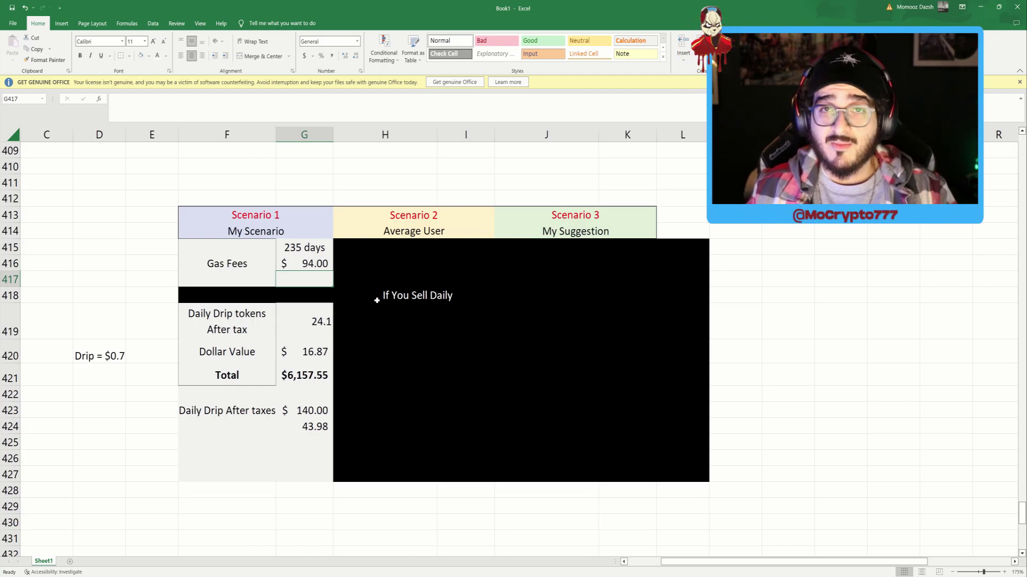
pyautogui.moveTo(383, 294); pyautogui.dragTo(362, 339)
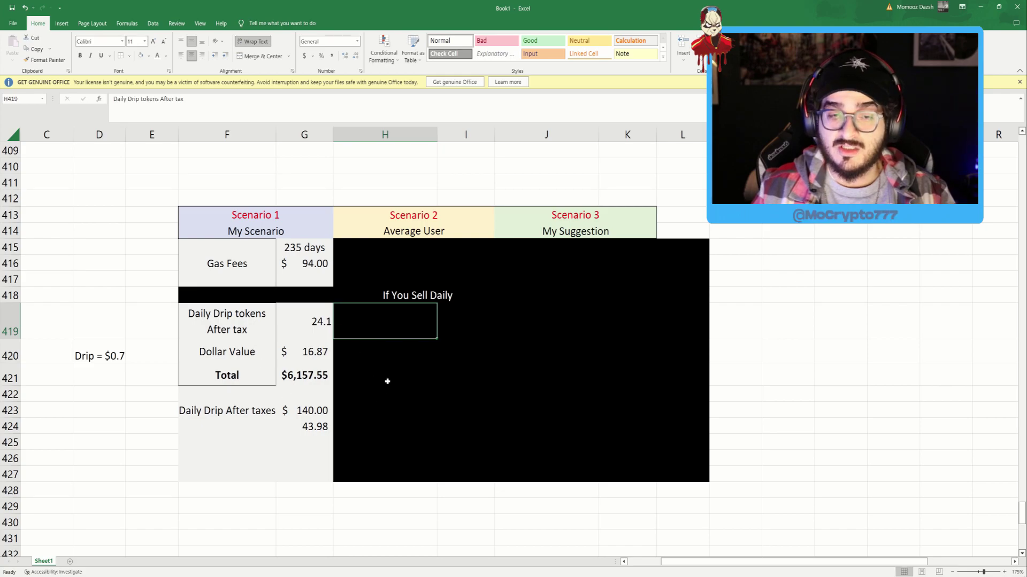
pyautogui.click(324, 374)
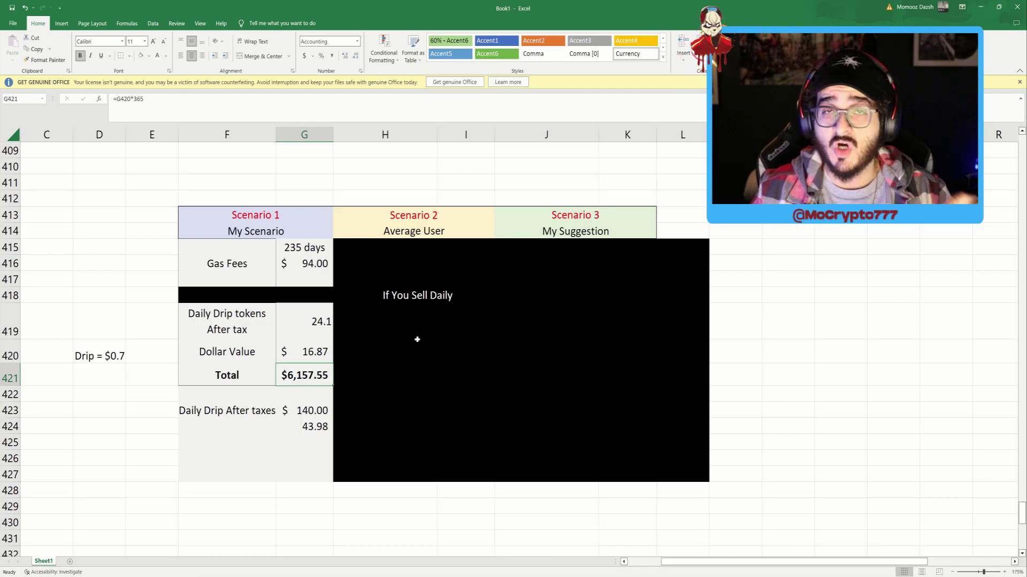
pyautogui.press('Down')
pyautogui.press('Down')
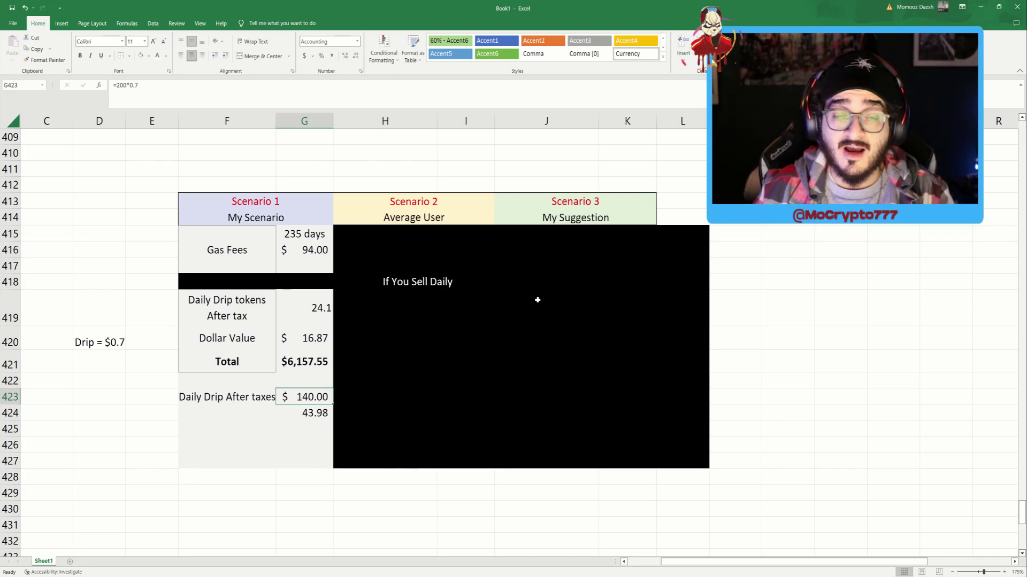
# Review Scenario 2's daily balances again from the starting amount to the highlighted final day.
pyautogui.scroll(17, 509, 238)
pyautogui.scroll(20, 436, 287)
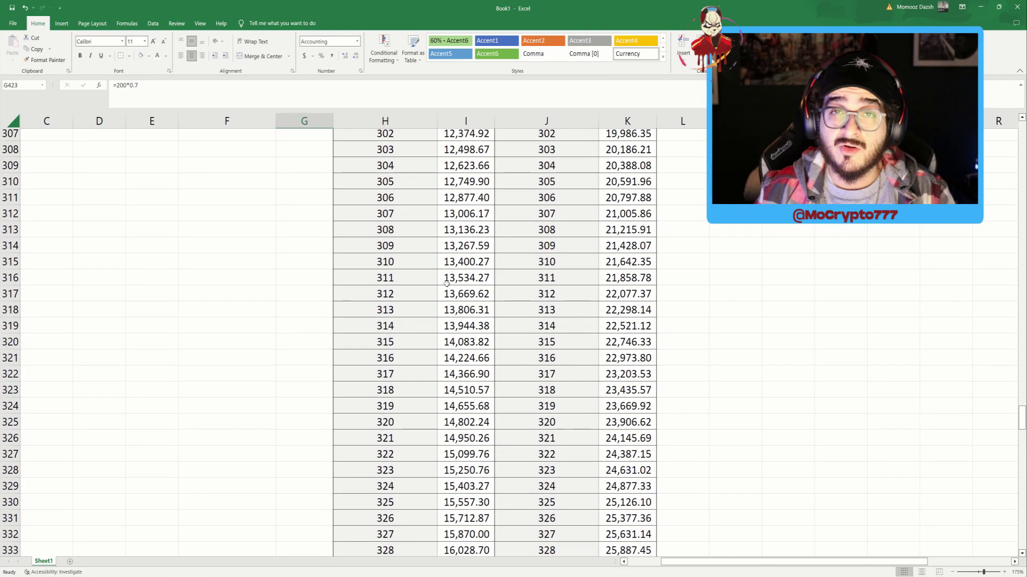
pyautogui.scroll(20, 473, 297)
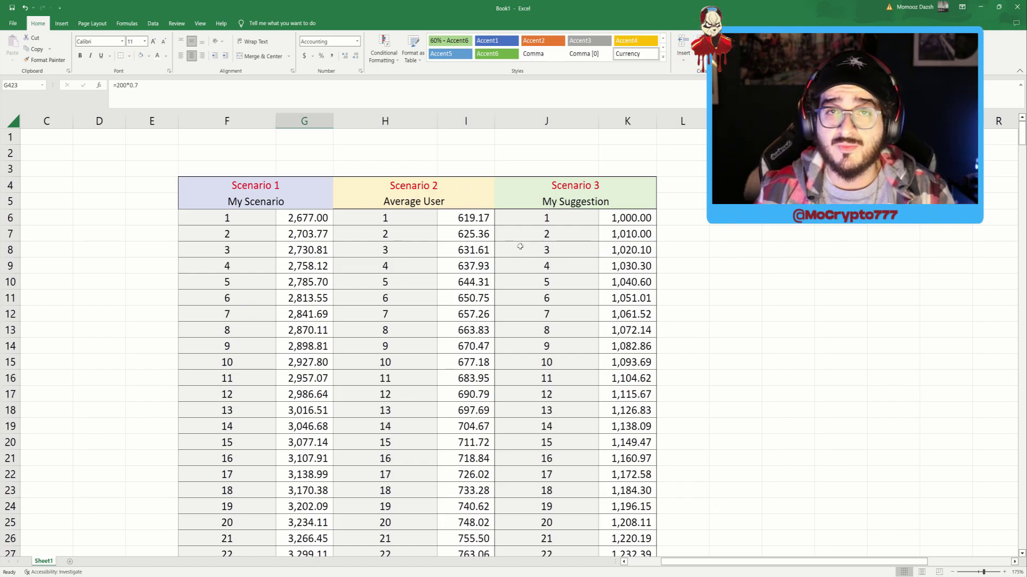
pyautogui.scroll(-17, 483, 304)
pyautogui.scroll(-20, 483, 304)
pyautogui.scroll(-20, 483, 301)
pyautogui.scroll(1, 482, 300)
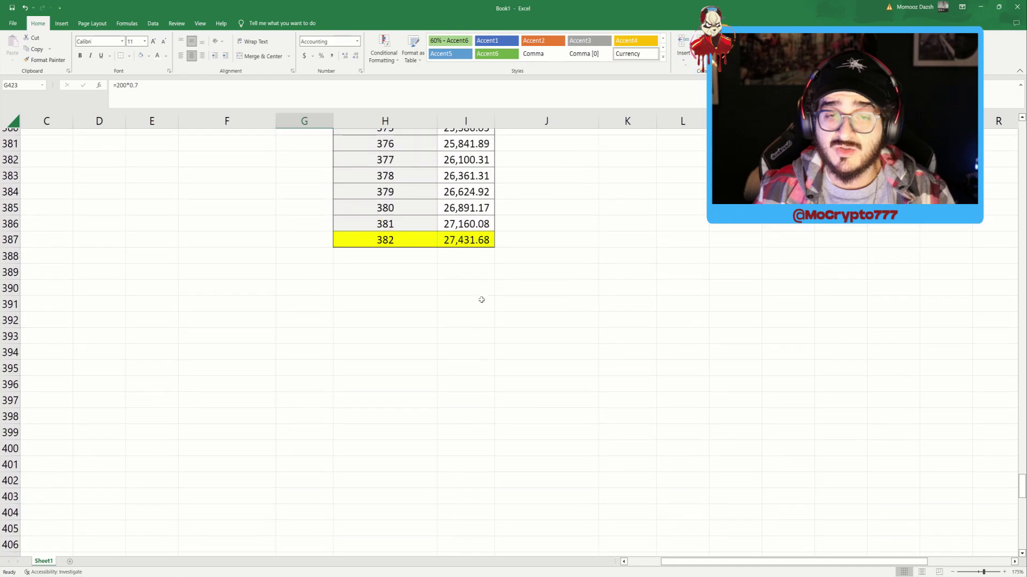
pyautogui.scroll(1, 482, 300)
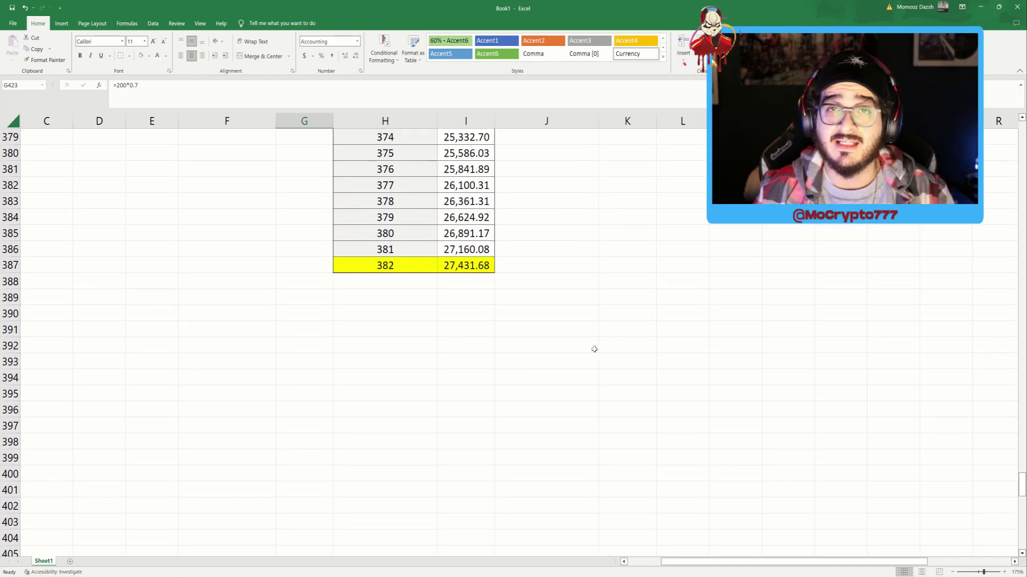
# Reveal Scenario 2's gas fees (H415:I417) and sell-daily figures in the summary table by replacing their black fill with light grey.
pyautogui.scroll(-8, 534, 342)
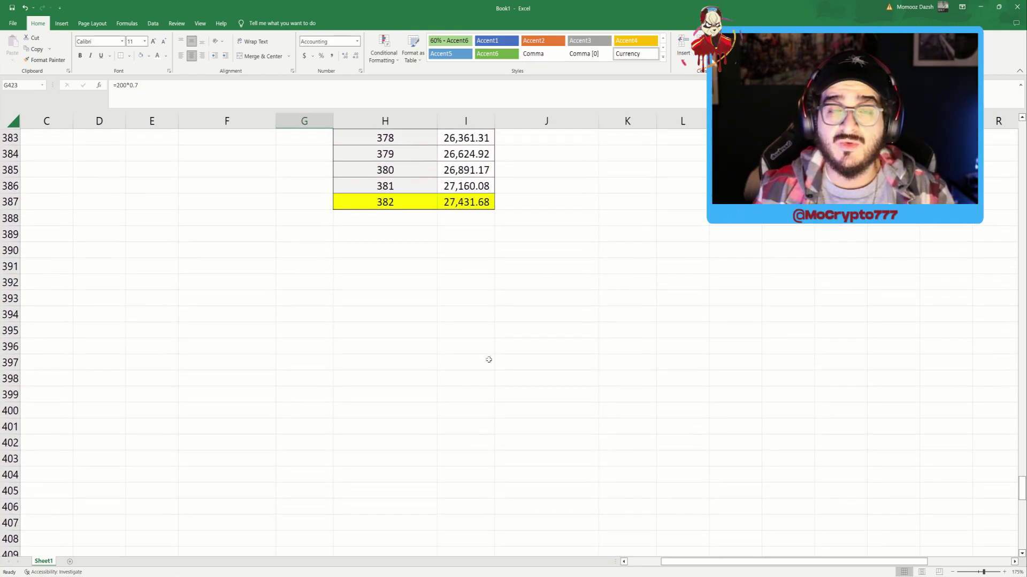
pyautogui.moveTo(369, 328); pyautogui.dragTo(449, 355)
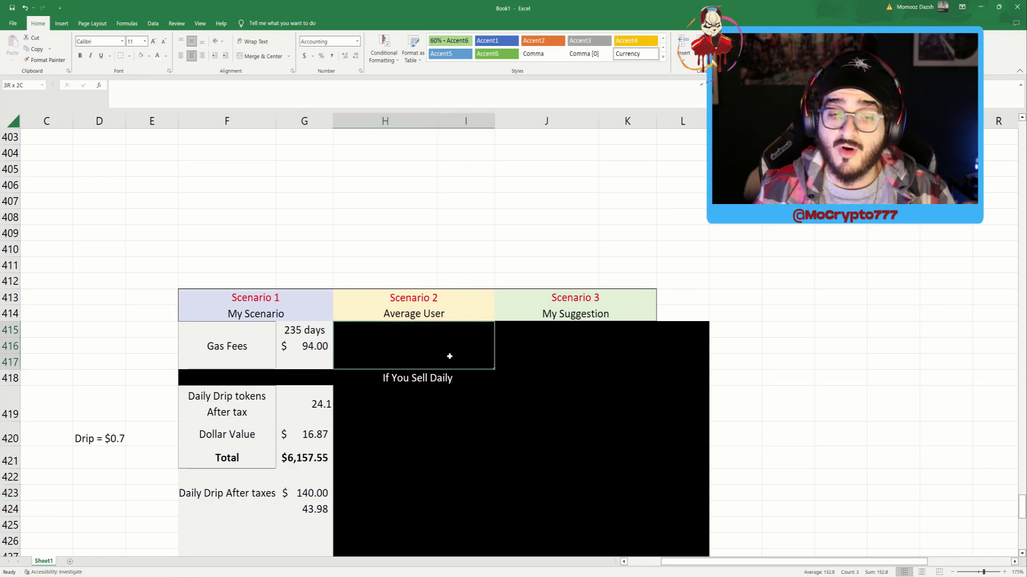
pyautogui.click(140, 55)
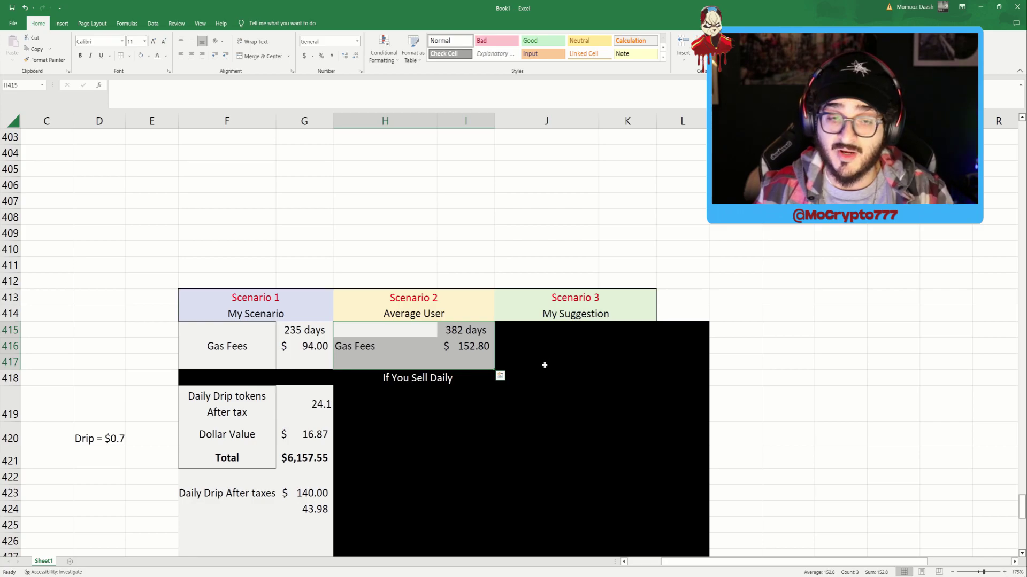
pyautogui.scroll(-2, 548, 366)
pyautogui.click(788, 362)
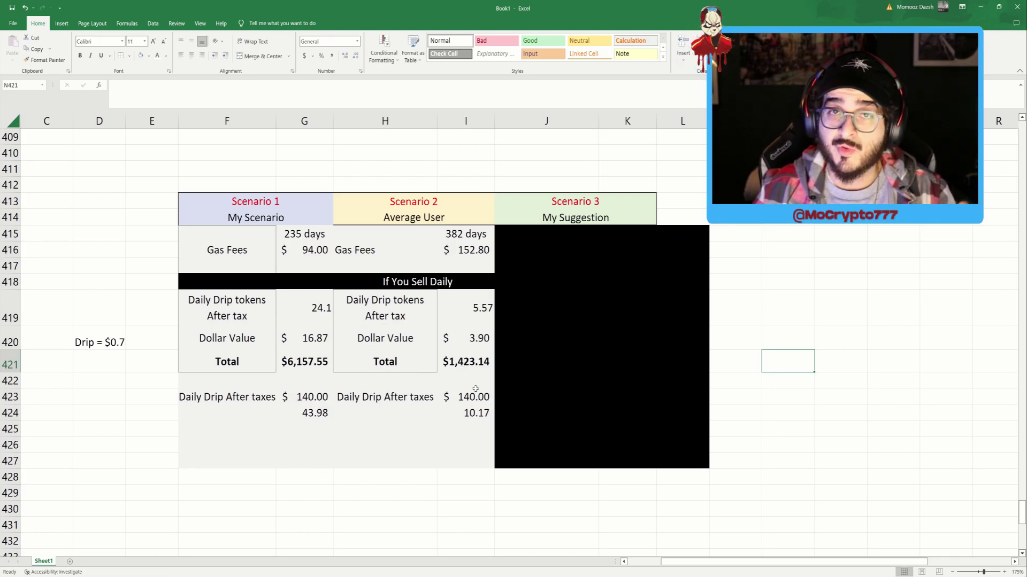
# Examine Scenario 2's yearly Total formula and the I421/I423 ratio below Daily Drip After taxes.
pyautogui.click(465, 360)
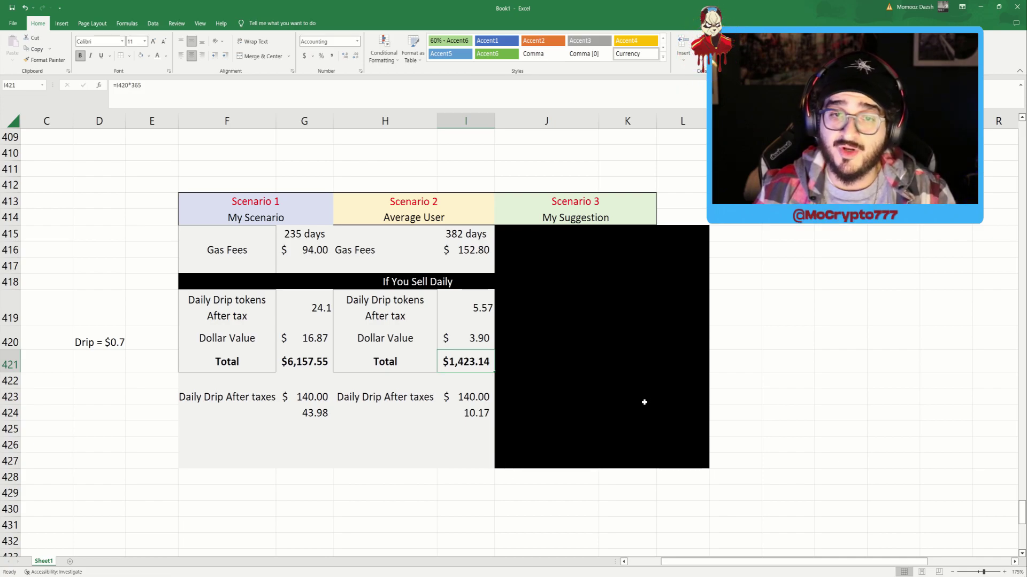
pyautogui.press('Down')
pyautogui.press('Down')
pyautogui.press('Down')
pyautogui.press('Right')
pyautogui.press('Right')
pyautogui.press('Right')
pyautogui.press('Right')
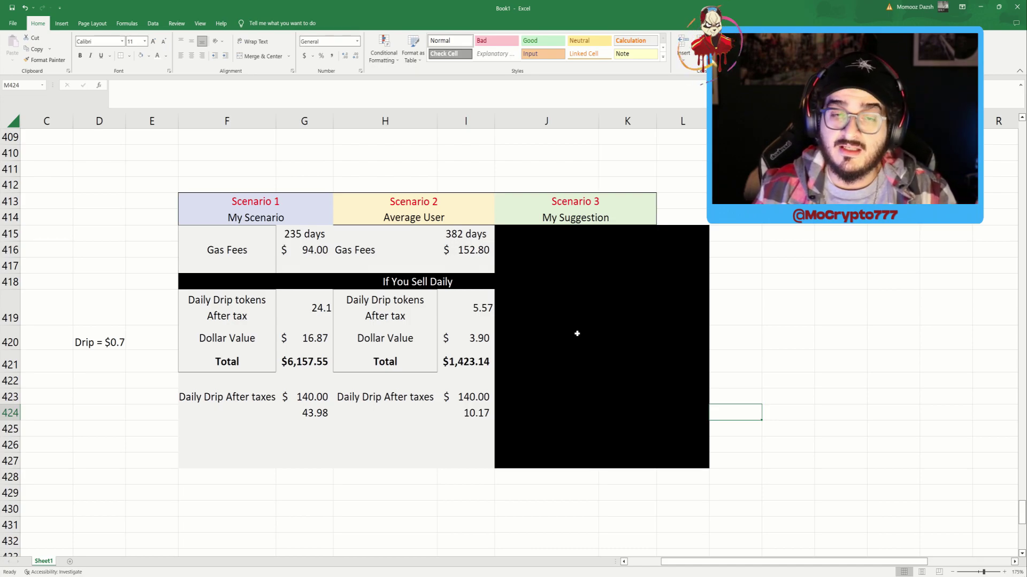
pyautogui.click(474, 415)
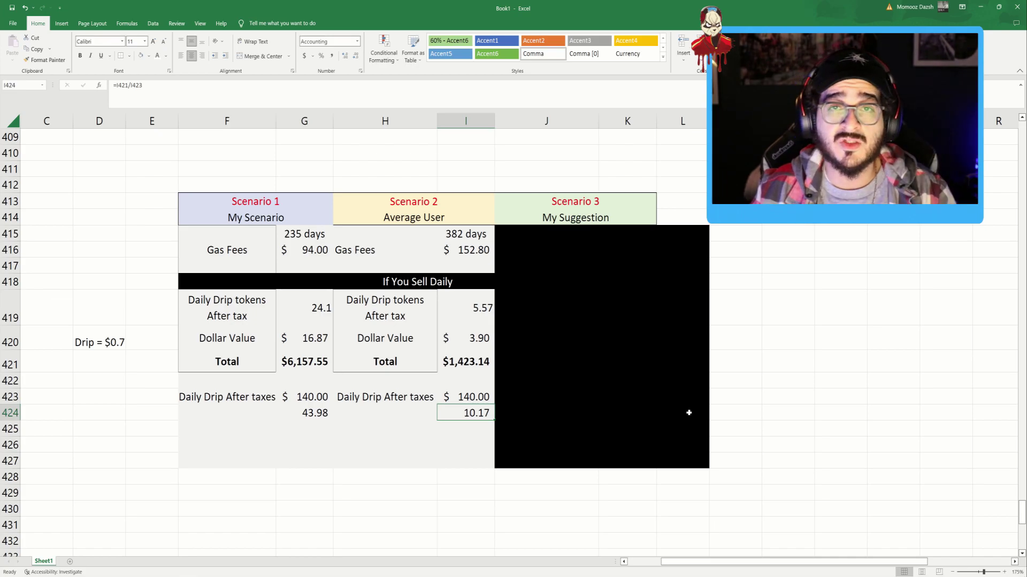
# Review Scenario 3's compounding balances from the day 1 amount down to its highlighted final day.
pyautogui.scroll(-12, 598, 454)
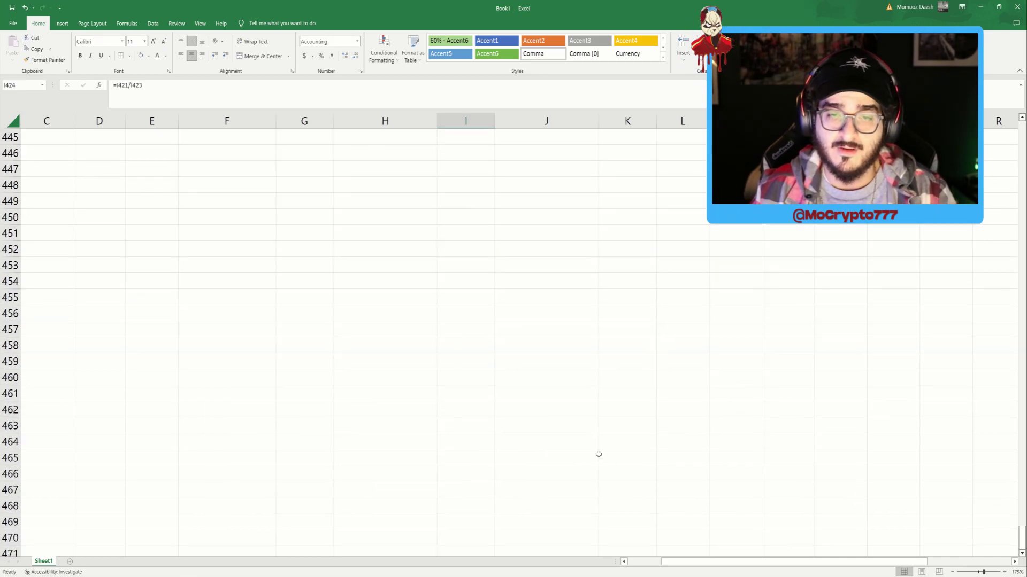
pyautogui.scroll(20, 596, 408)
pyautogui.scroll(-2, 594, 406)
pyautogui.scroll(2, 595, 406)
pyautogui.click(627, 217)
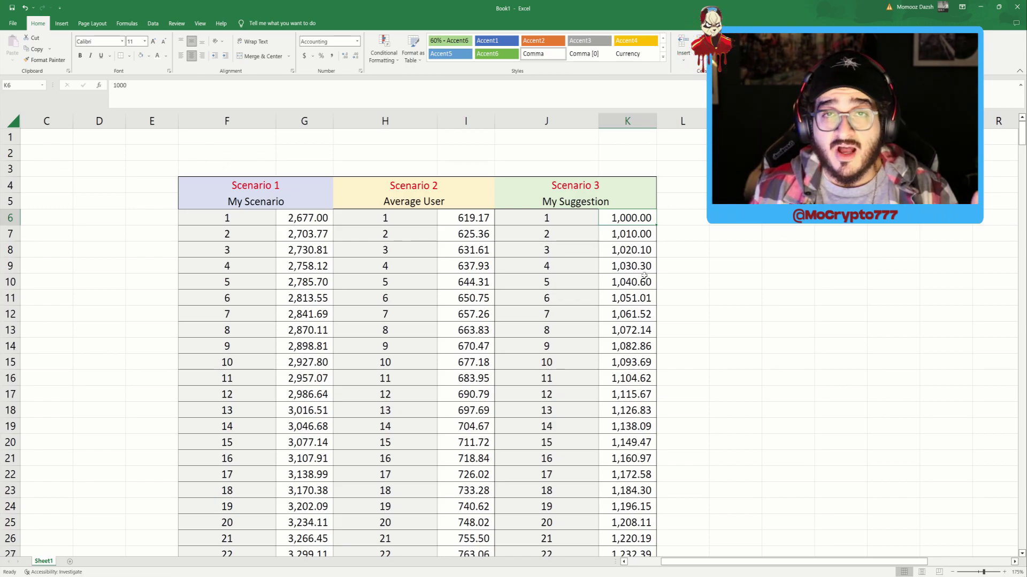
pyautogui.scroll(-20, 645, 275)
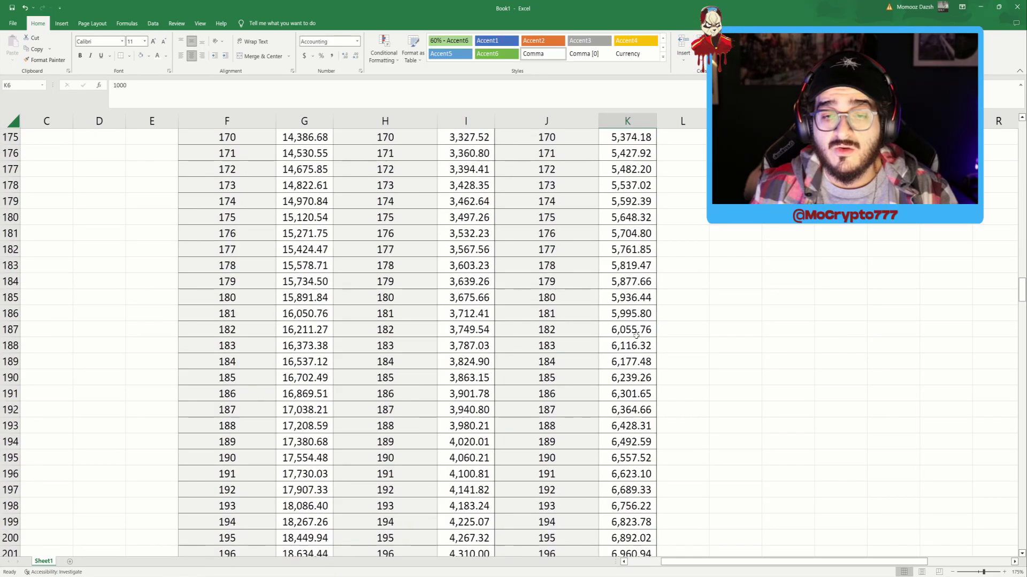
pyautogui.scroll(-20, 636, 336)
pyautogui.scroll(1, 635, 338)
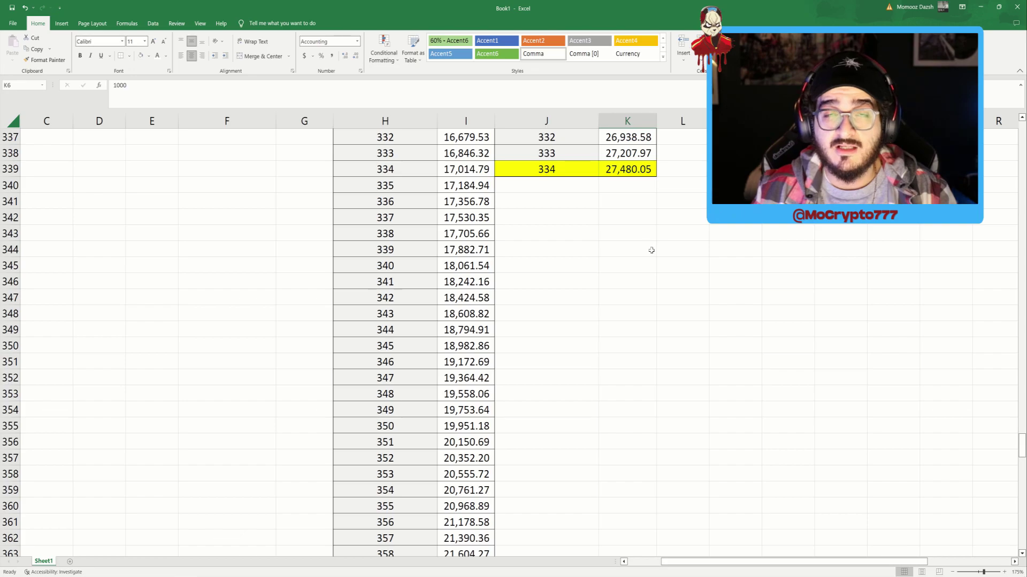
# Reveal Scenario 3's days and gas fees in J415:K417 of the summary table by replacing the black fill with light grey.
pyautogui.scroll(-20, 652, 321)
pyautogui.click(736, 308)
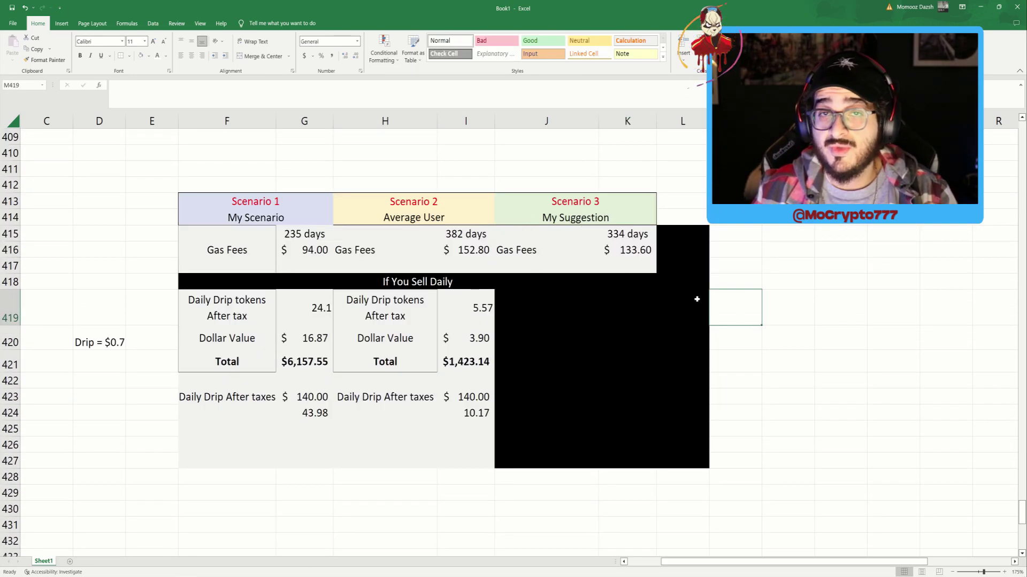
# Reveal Scenario 3's sell-daily figures in J419:K427 of the summary table by replacing the black fill with light grey.
pyautogui.click(543, 307)
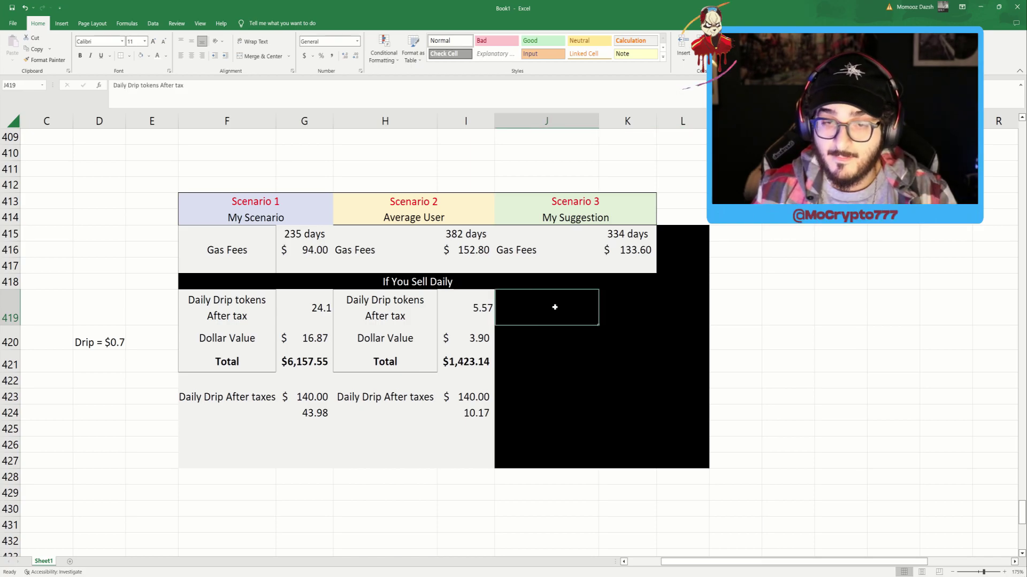
pyautogui.click(787, 361)
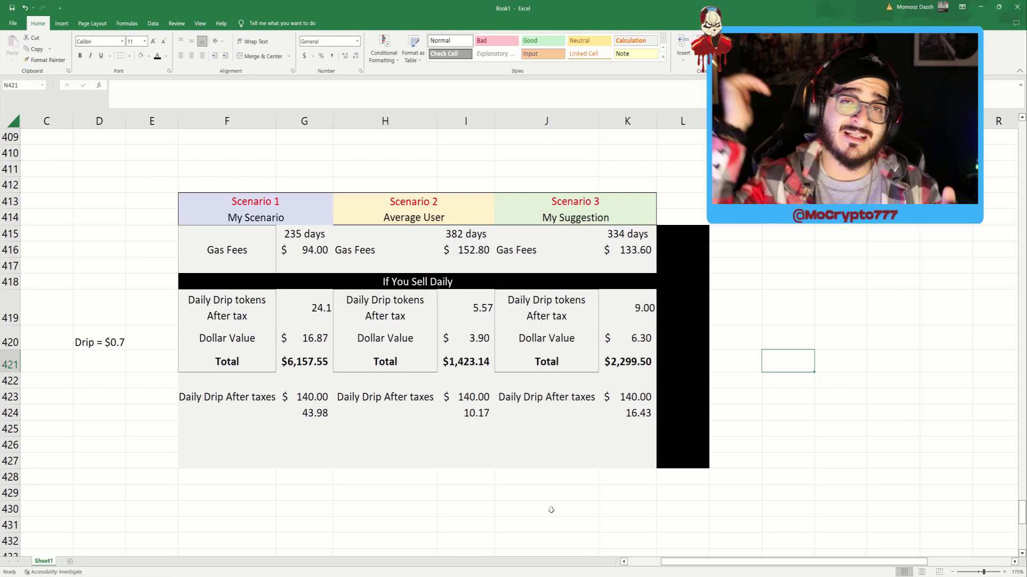
pyautogui.click(527, 486)
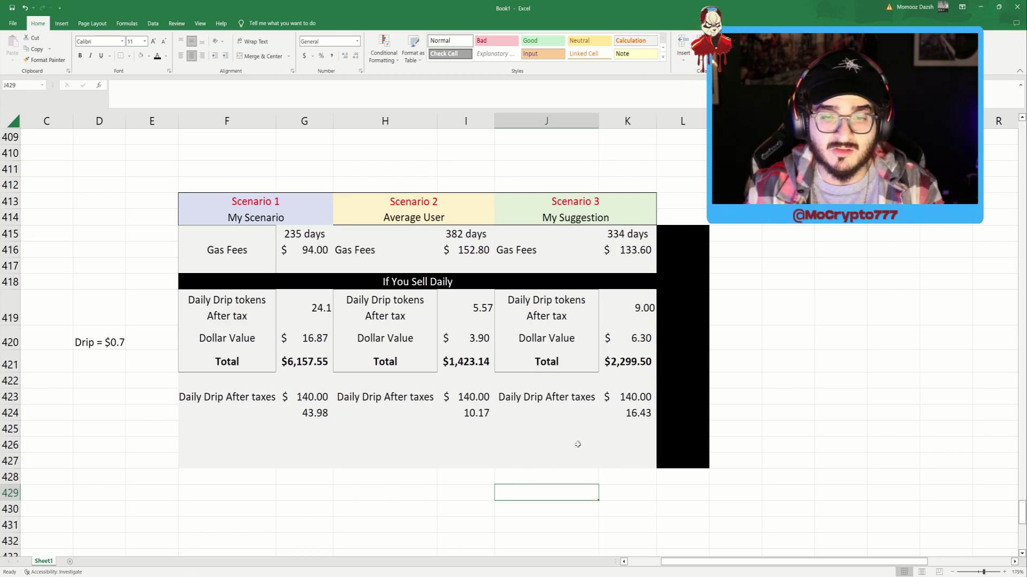
# Change Scenario 3's Daily Drip After taxes formula in K423 to =200*1 and check it against Scenario 2's formula in I423.
pyautogui.click(624, 390)
pyautogui.doubleClick(146, 83)
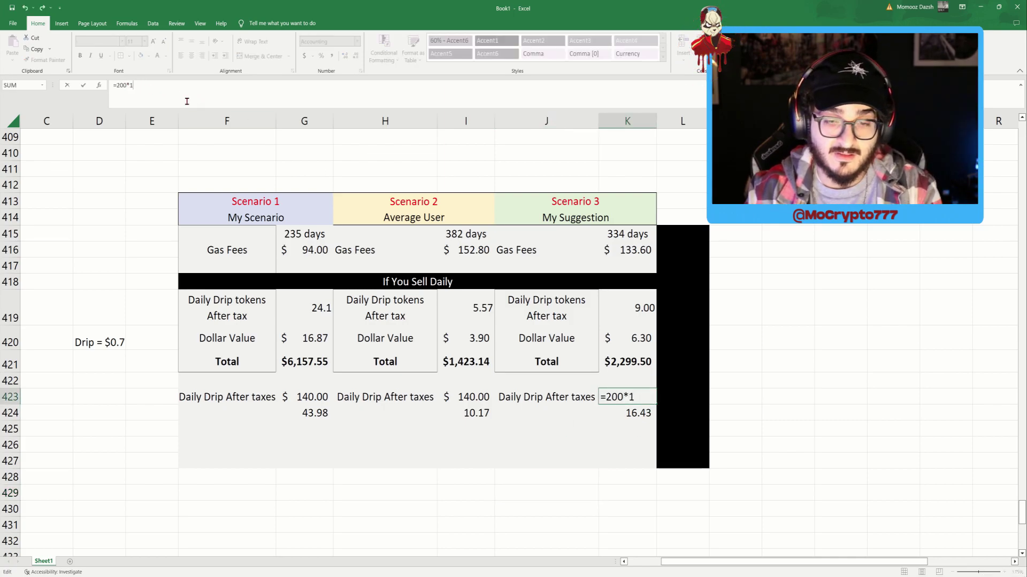
pyautogui.write('1')
pyautogui.press('Return')
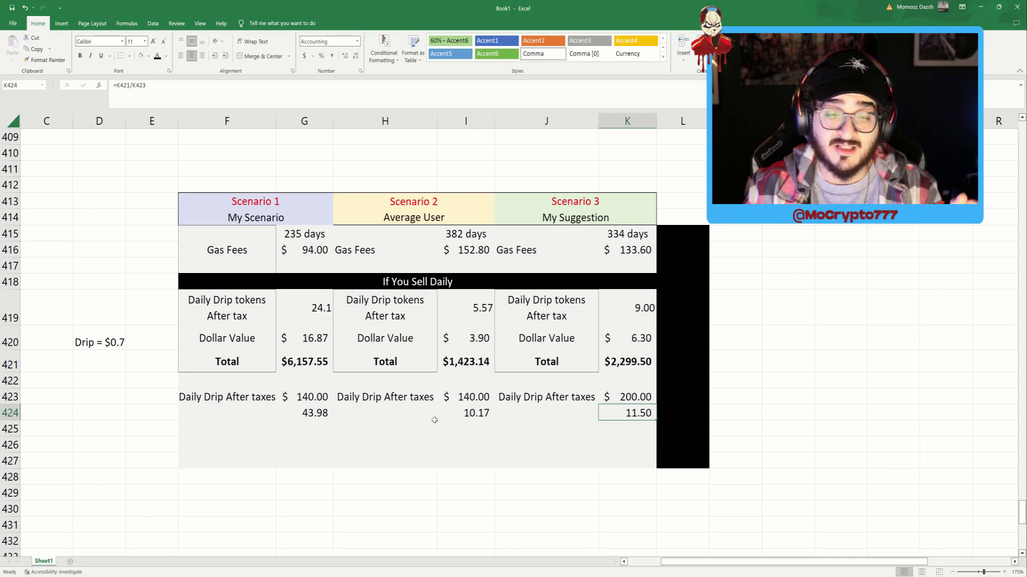
pyautogui.click(466, 399)
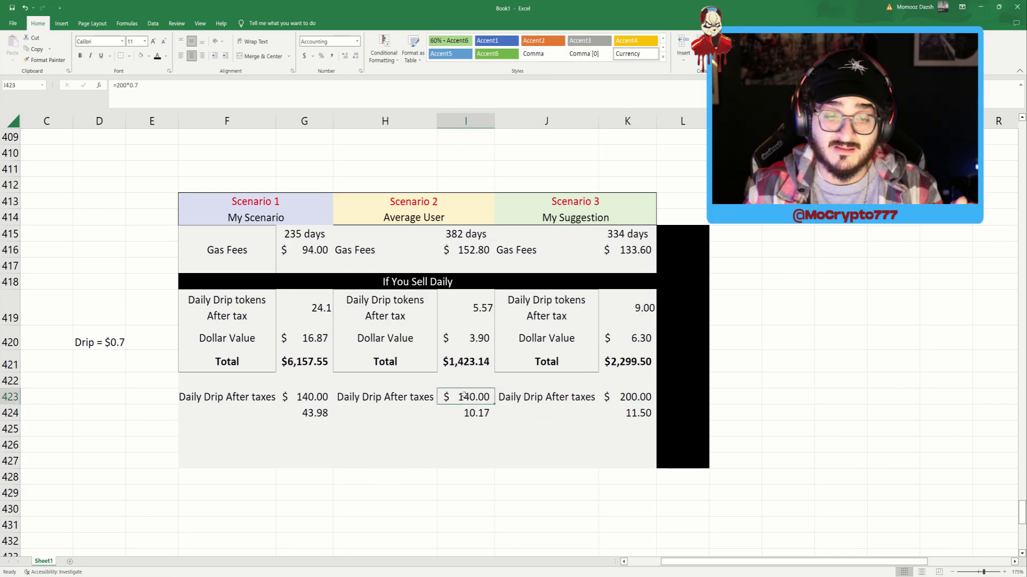
pyautogui.click(634, 396)
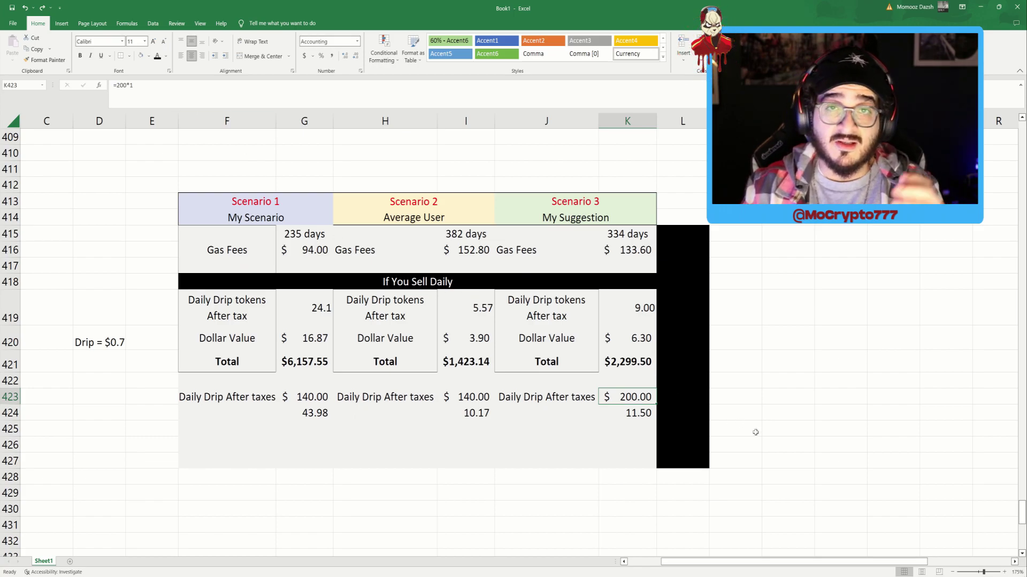